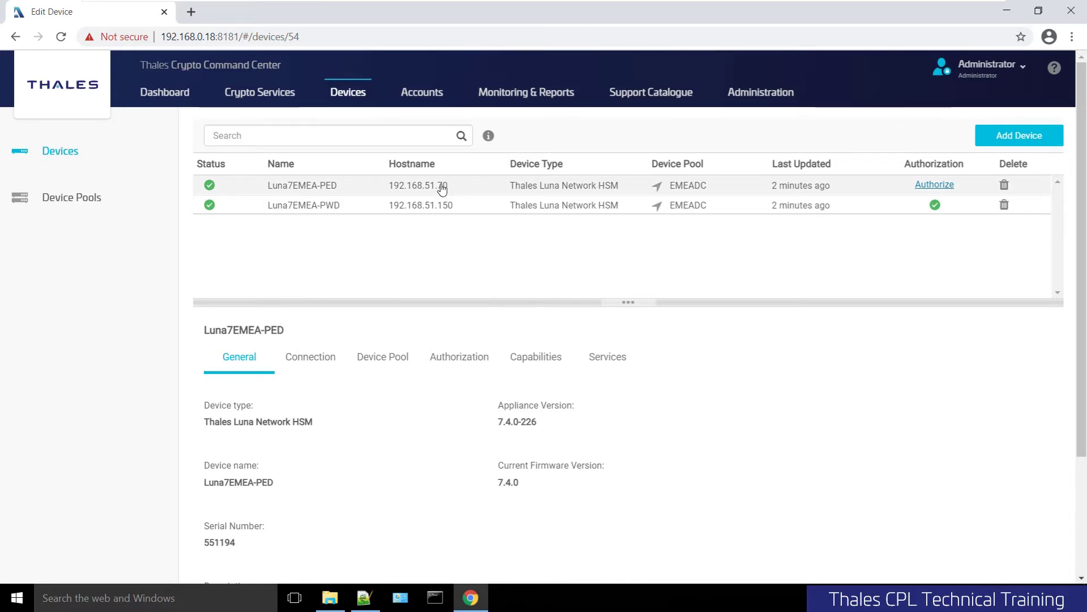
Step: Review the connection details of the Luna7EMEA-PED device, including its REST API network information and credentials
click(332, 361)
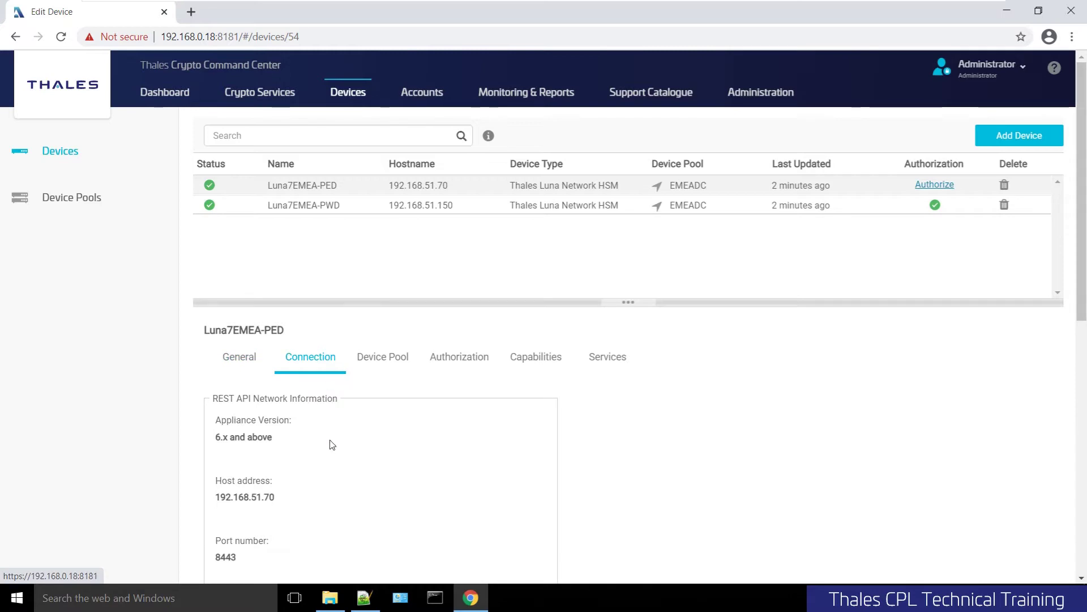
scroll(331, 444, down, 1)
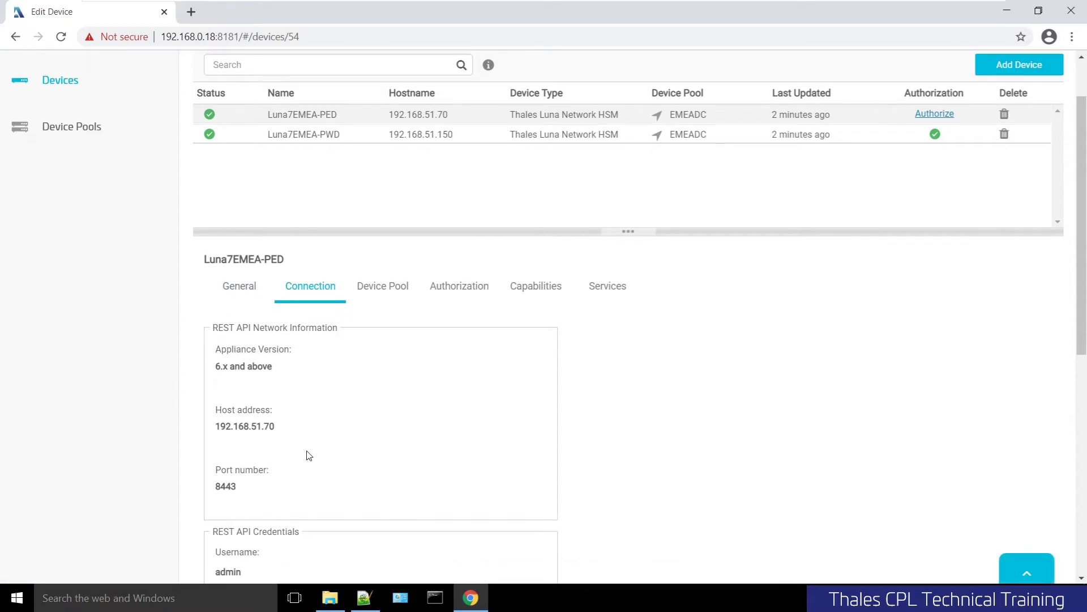
scroll(292, 479, down, 1)
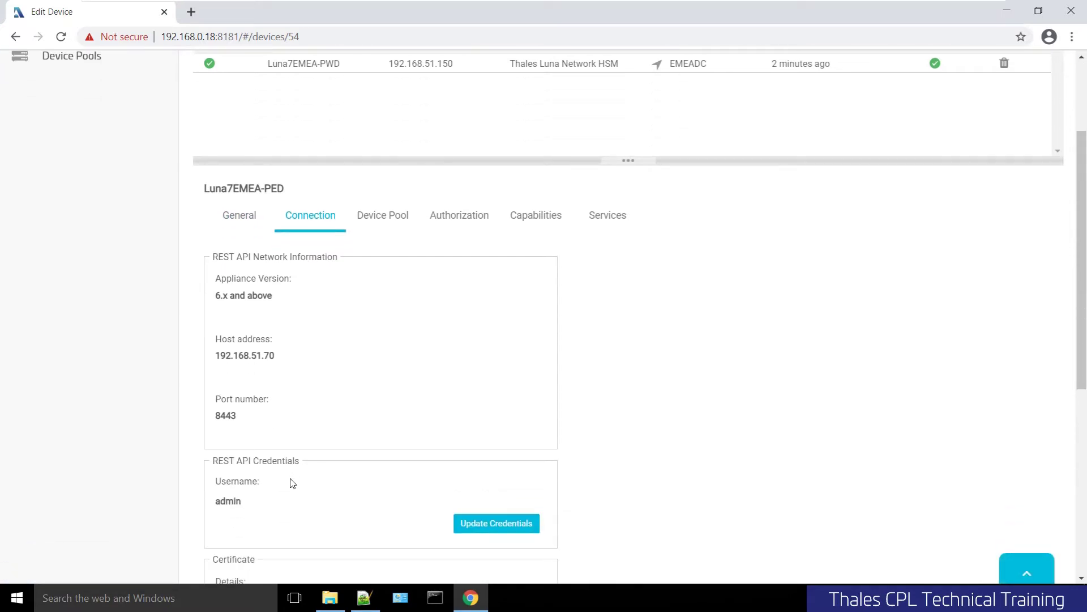
scroll(402, 426, up, 2)
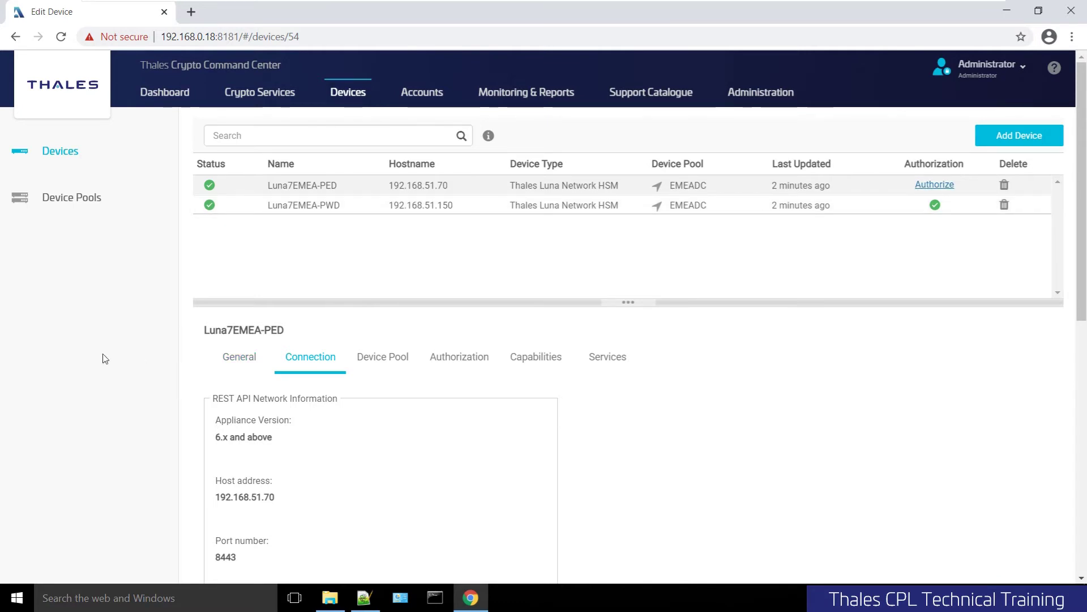
Step: Switch to the Command Prompt on the remote PED workstation and run the PED server's show command
click(457, 598)
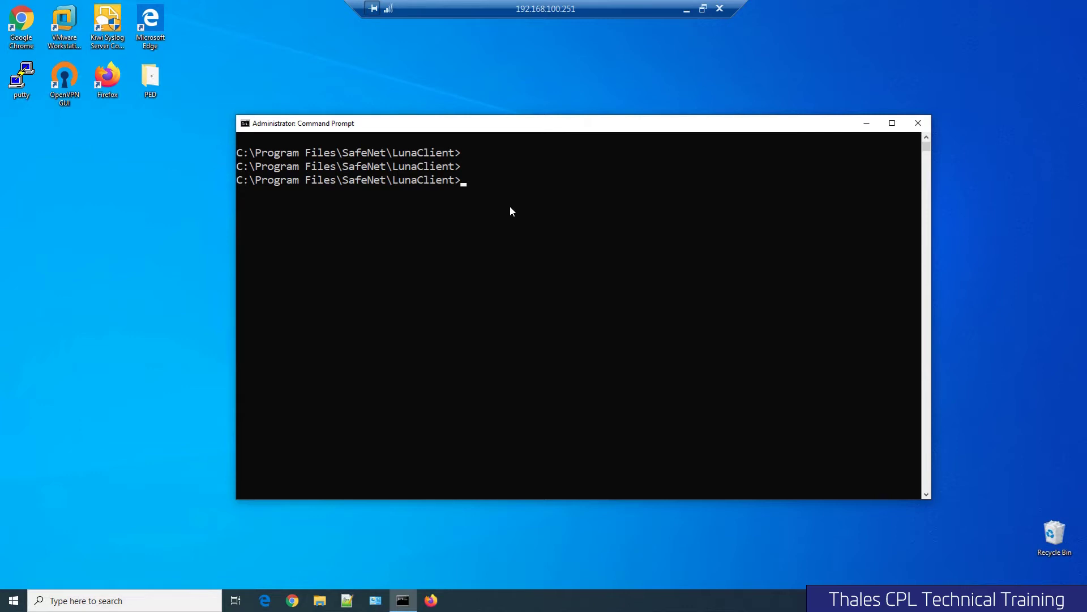
text(ipconfig)
key(Up)
key(Return)
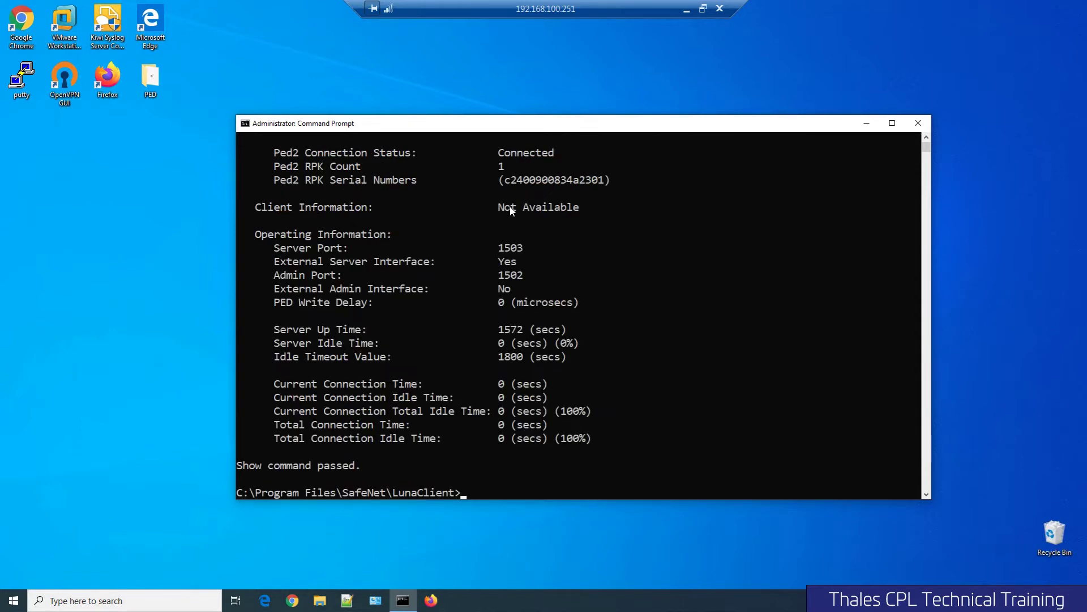
Step: Examine the PED server output for the PED connection status, server port and listening IP
double_click(527, 153)
double_click(520, 252)
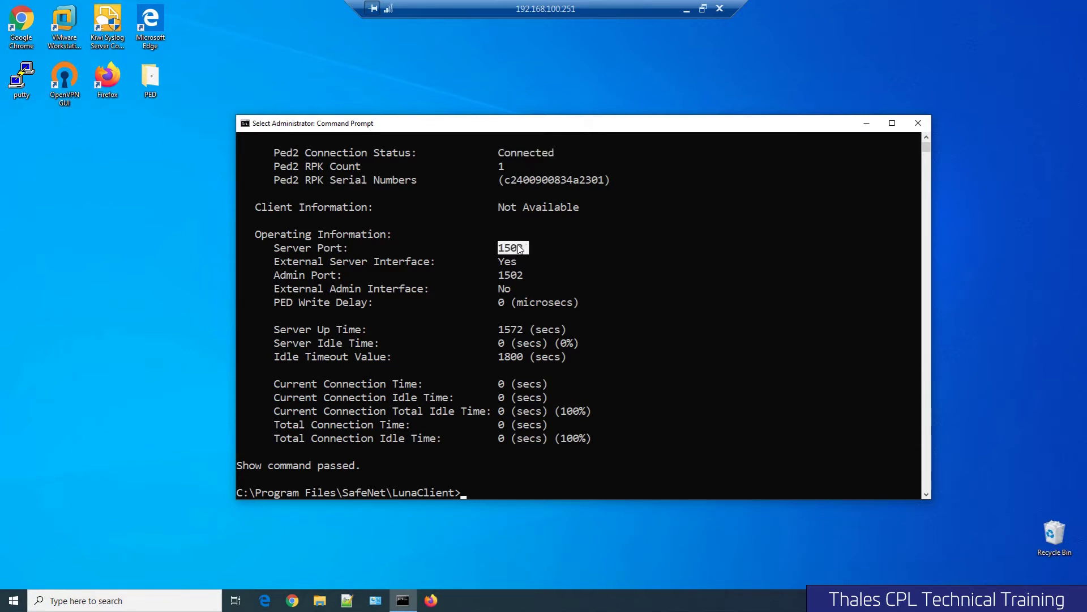
scroll(629, 287, up, 1)
scroll(630, 288, up, 2)
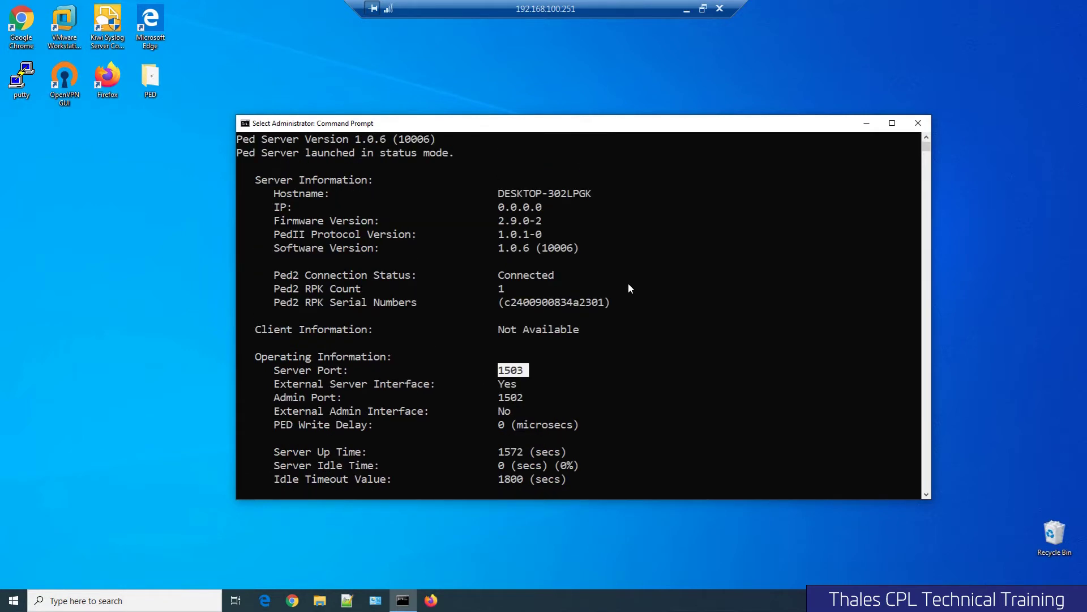
double_click(530, 207)
click(532, 207)
click(608, 343)
scroll(608, 343, down, 2)
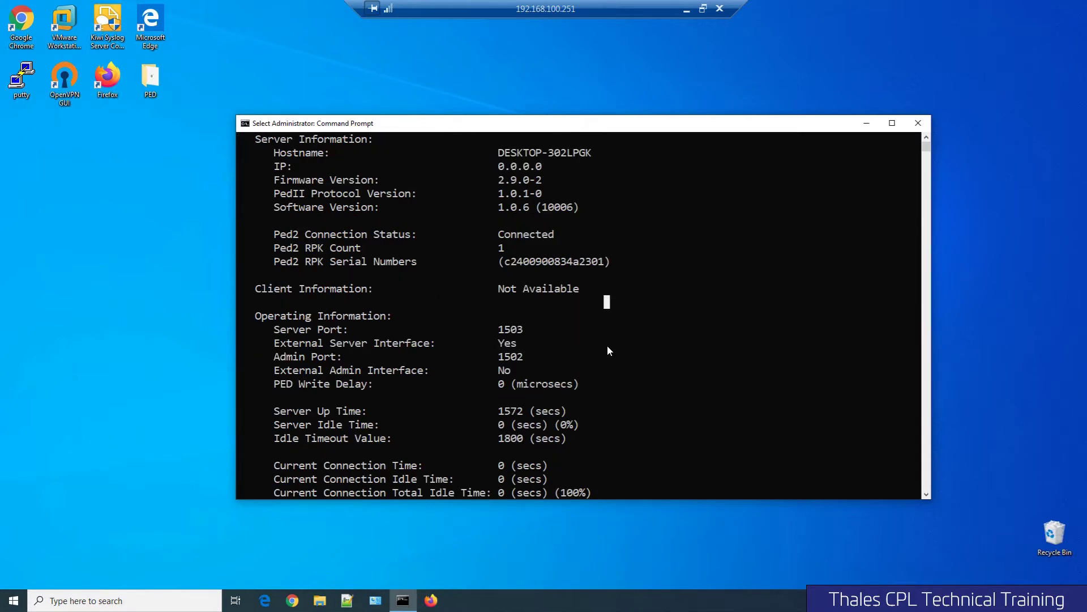
key(Escape)
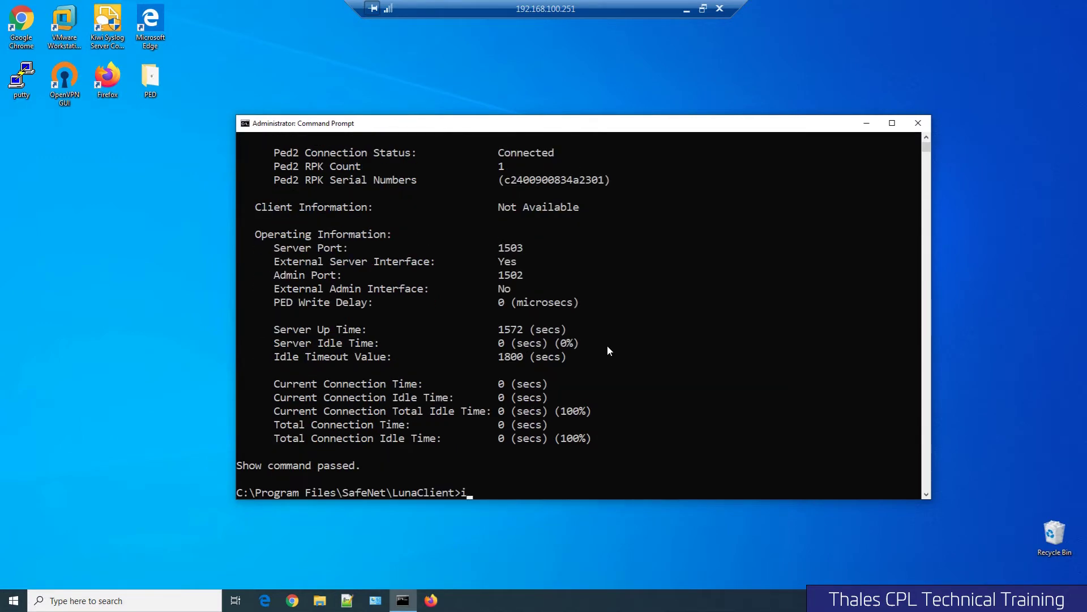
Step: Run ipconfig and locate the IPv4 address of the unknown adapter Local Area Connection
text(ipconfig)
key(Return)
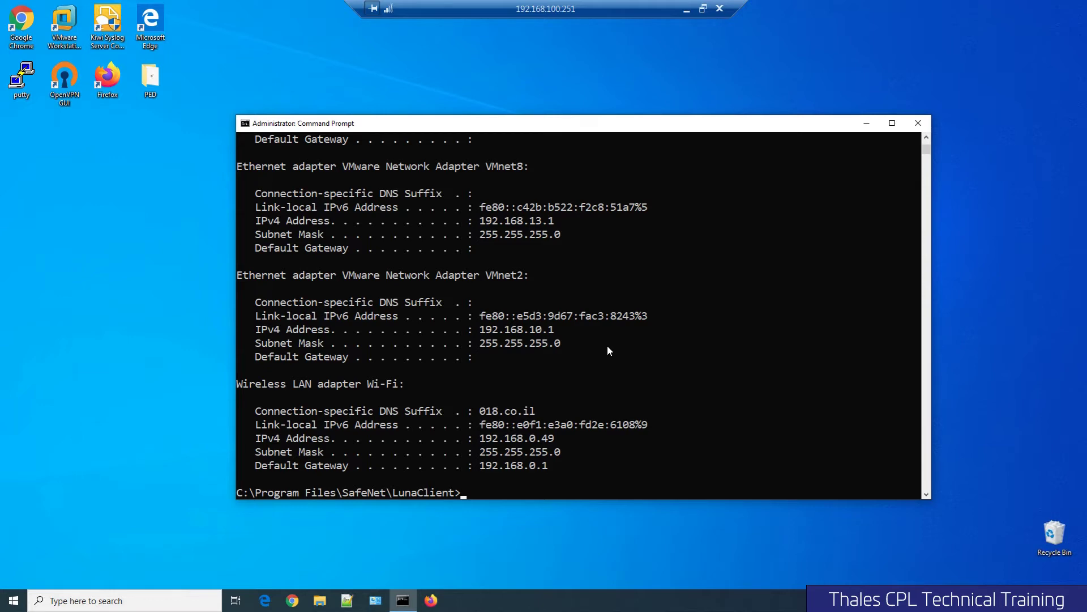
scroll(607, 346, up, 2)
click(607, 345)
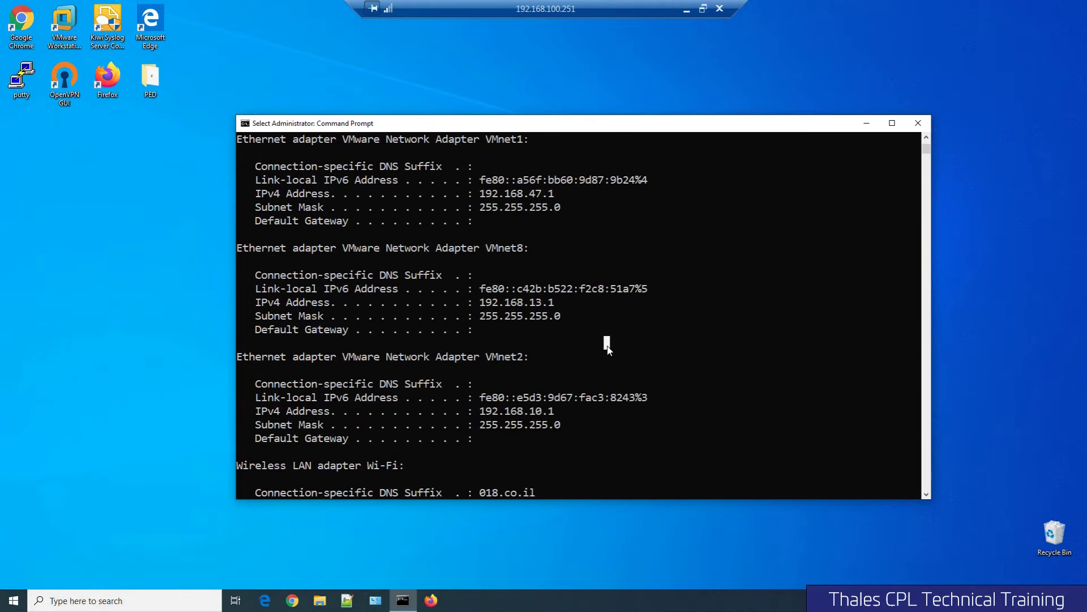
scroll(607, 345, up, 4)
scroll(607, 345, up, 3)
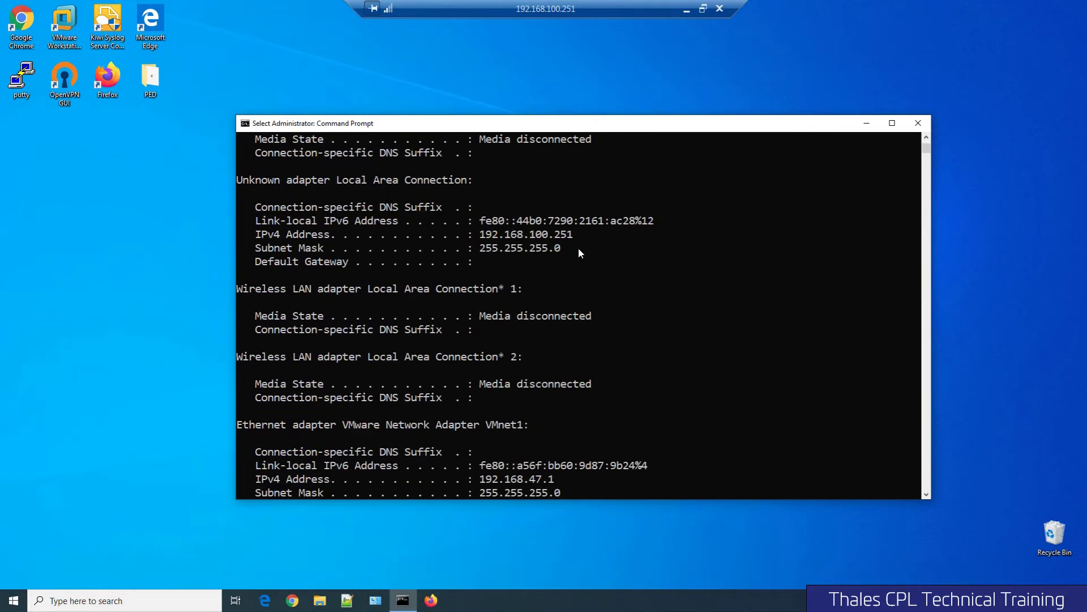
double_click(561, 232)
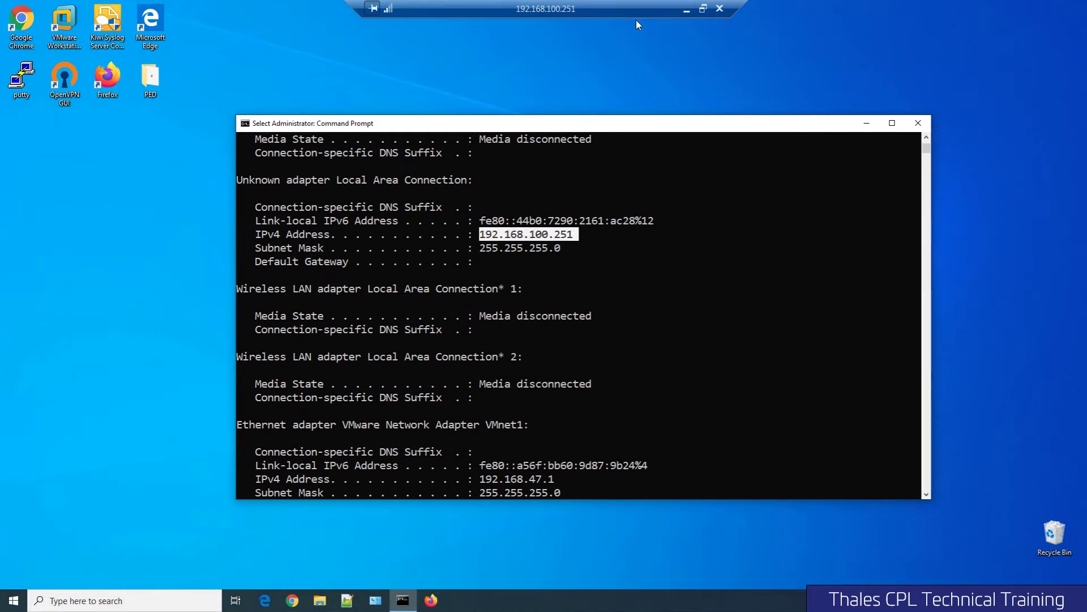
Step: Return to Crypto Command Center and start authorizing Luna7EMEA-PED, with remote PED server IP address 192.168.100.251 and port 1503
click(685, 10)
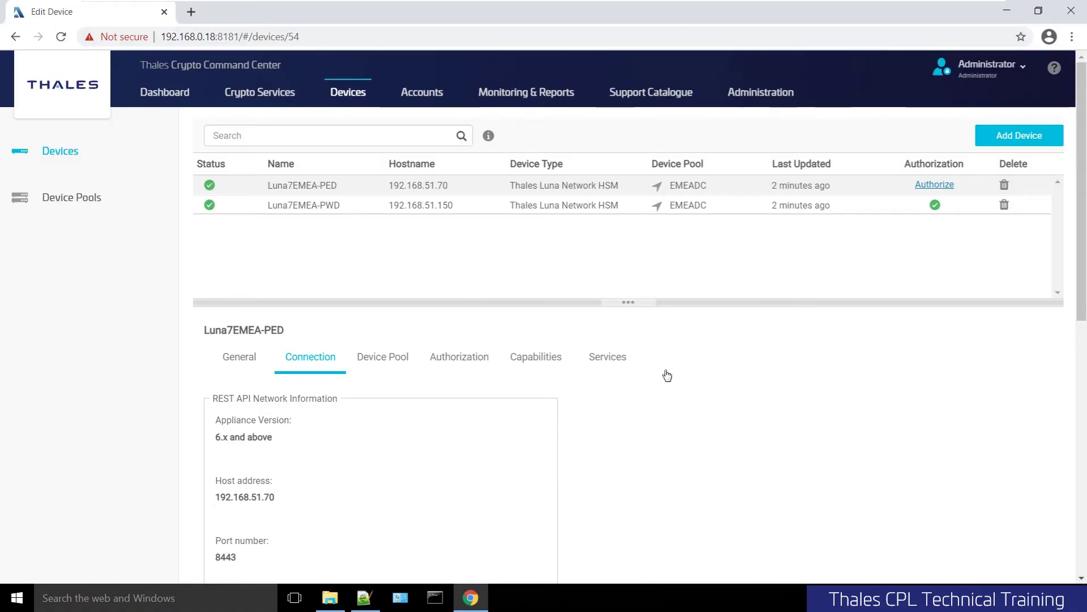
click(934, 186)
click(414, 278)
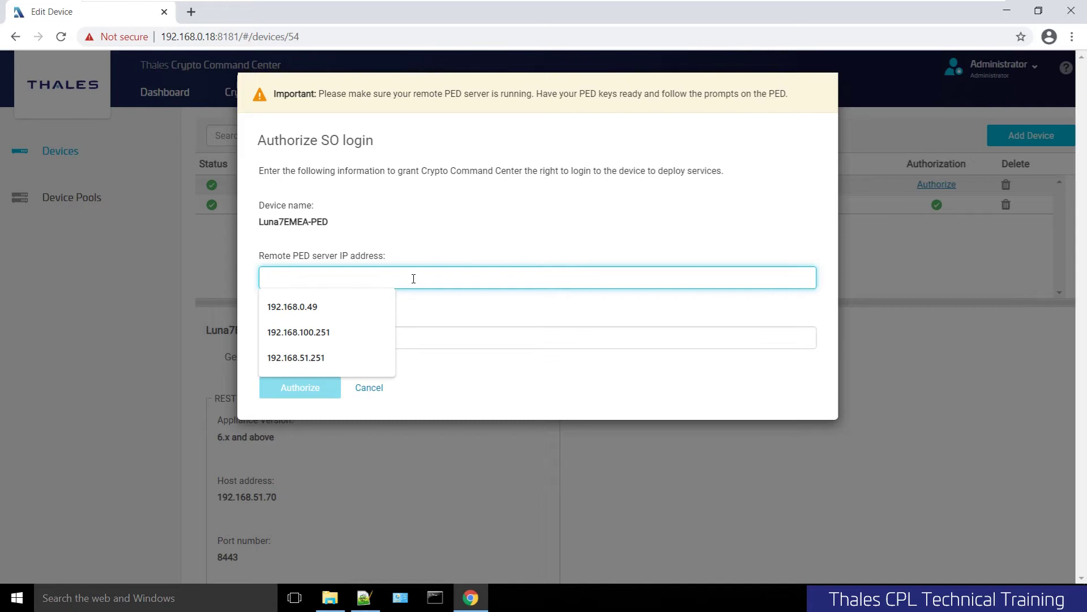
text(192.16)
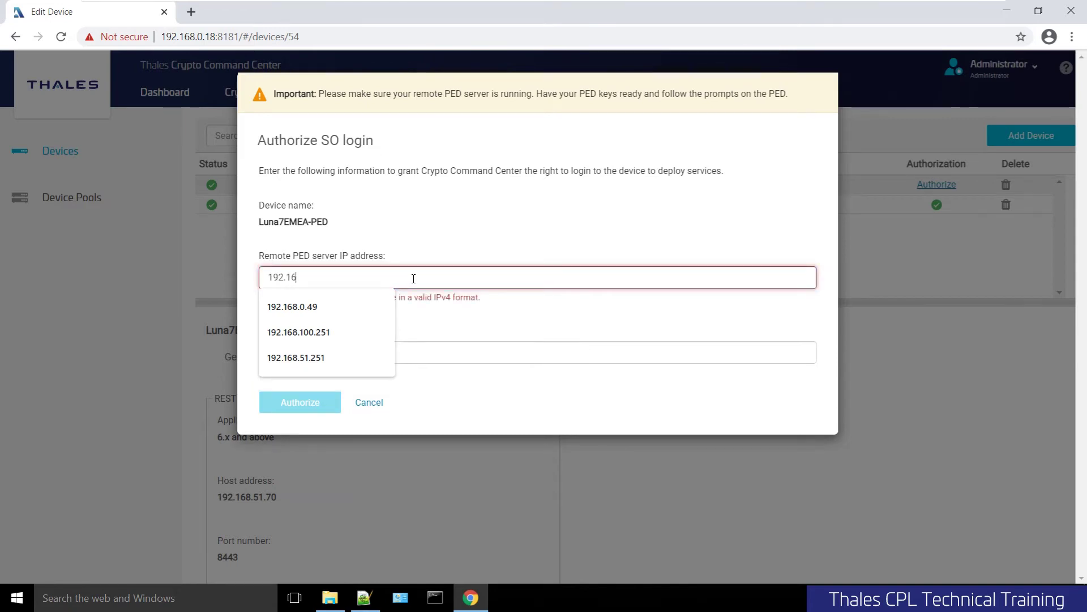
text(8.100.251)
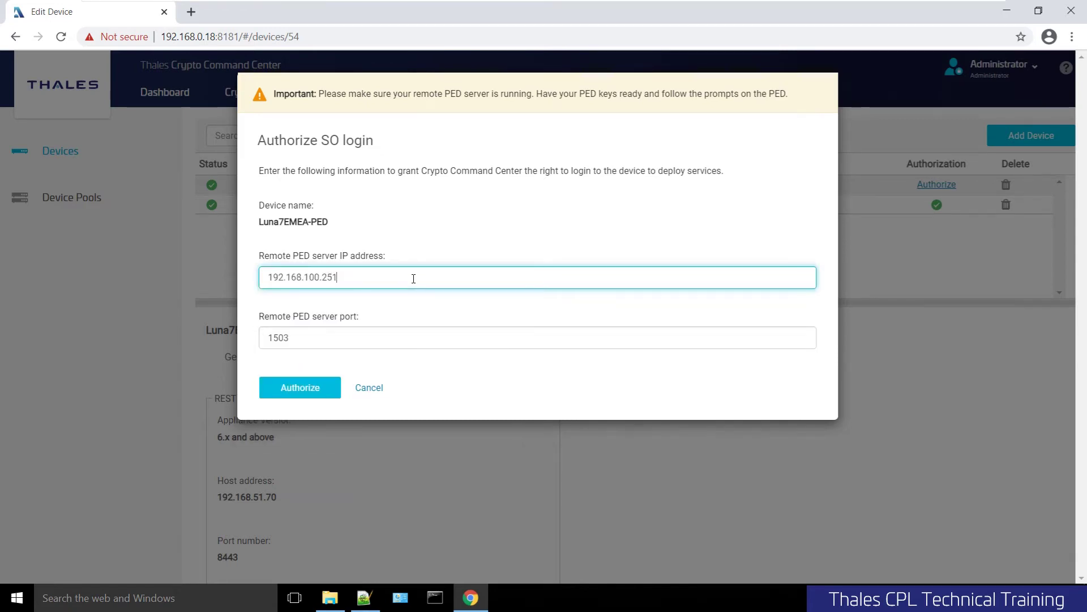
click(345, 339)
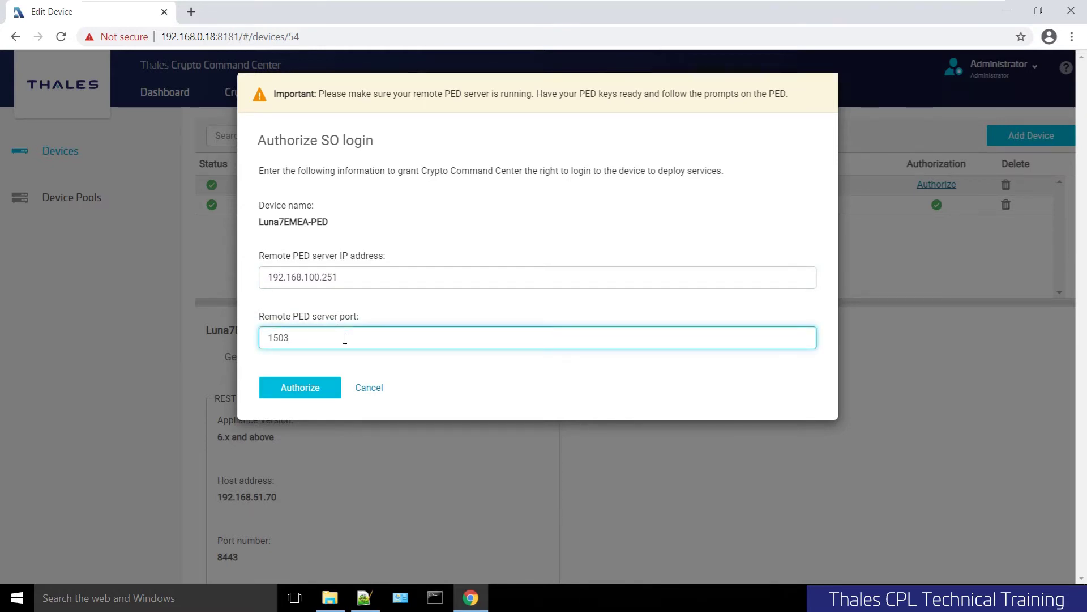
Step: Submit the SO login authorization, dismiss the result message and check the authorization details of Luna7EMEA-PED
click(300, 388)
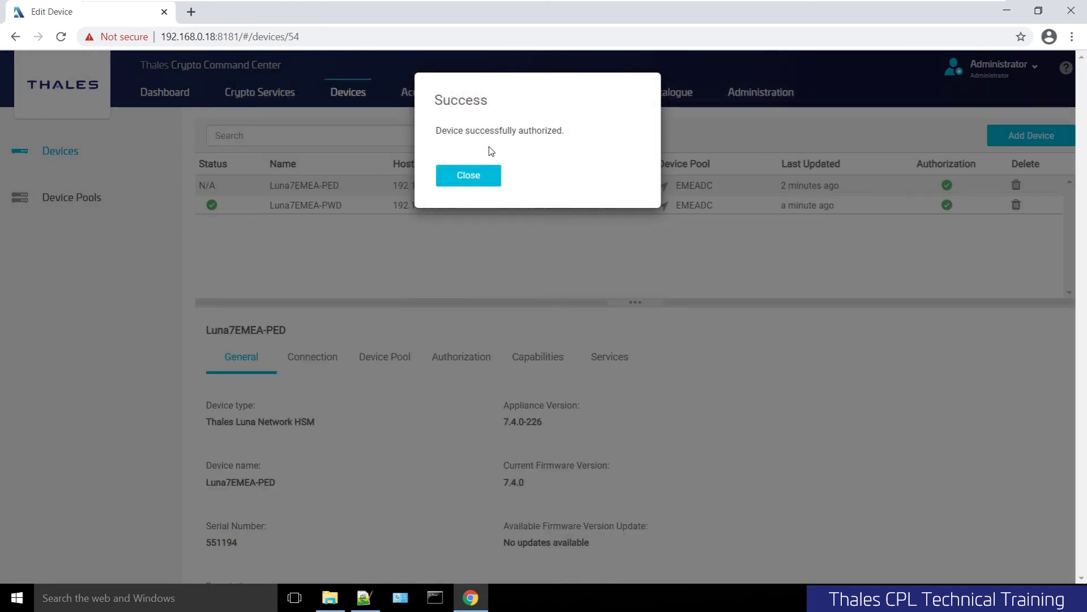
click(477, 172)
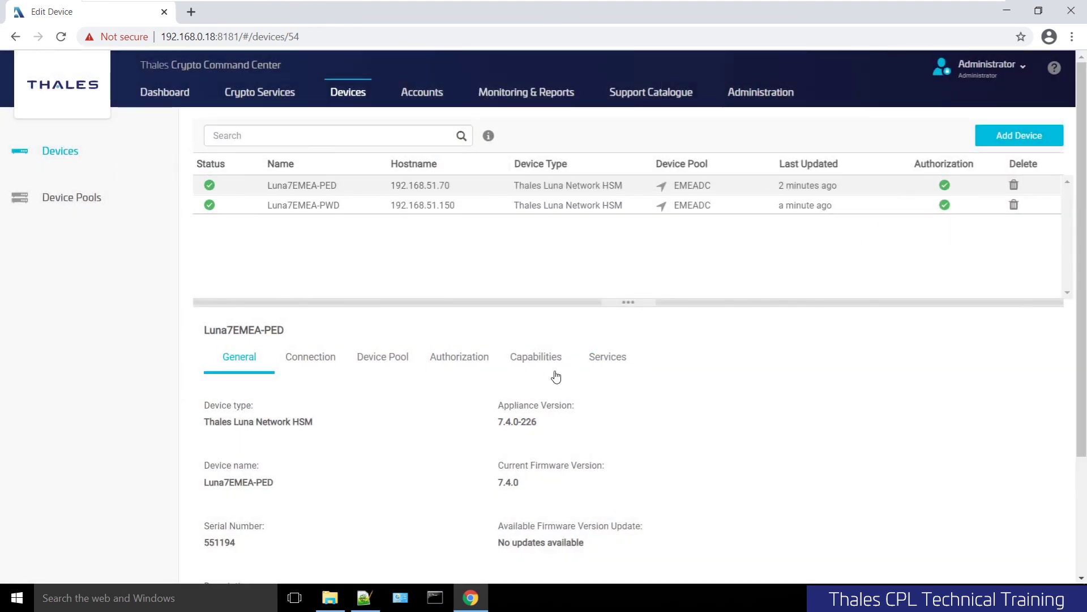
click(460, 358)
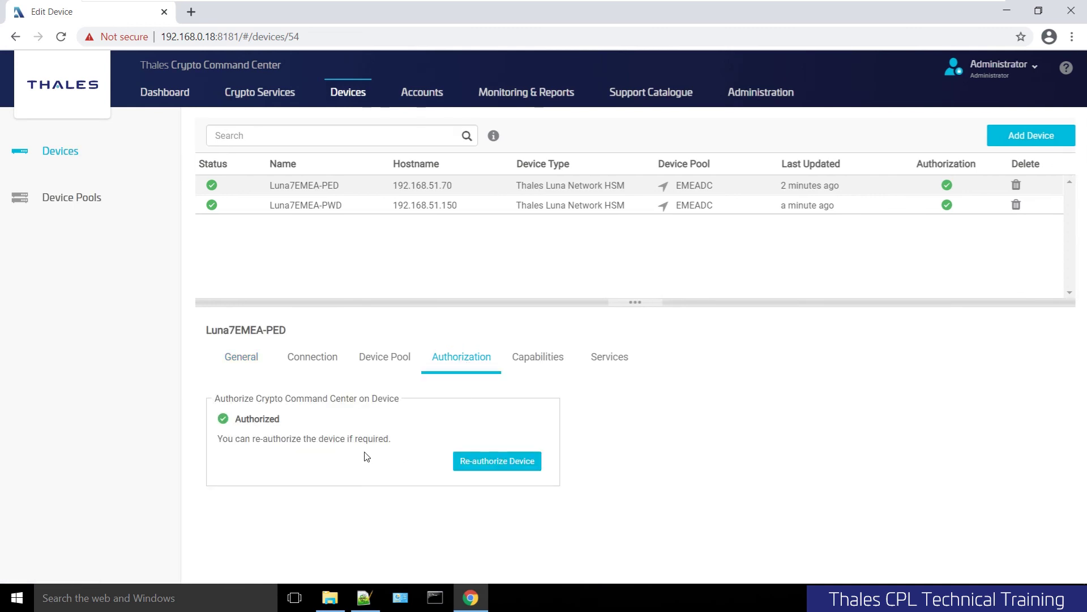